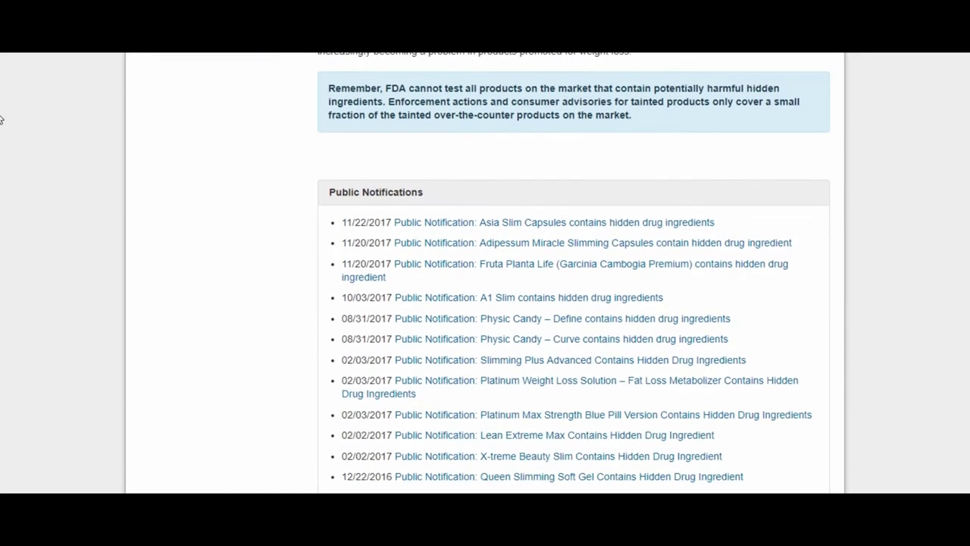
scroll(1, 121, down, 1)
scroll(1, 126, down, 1)
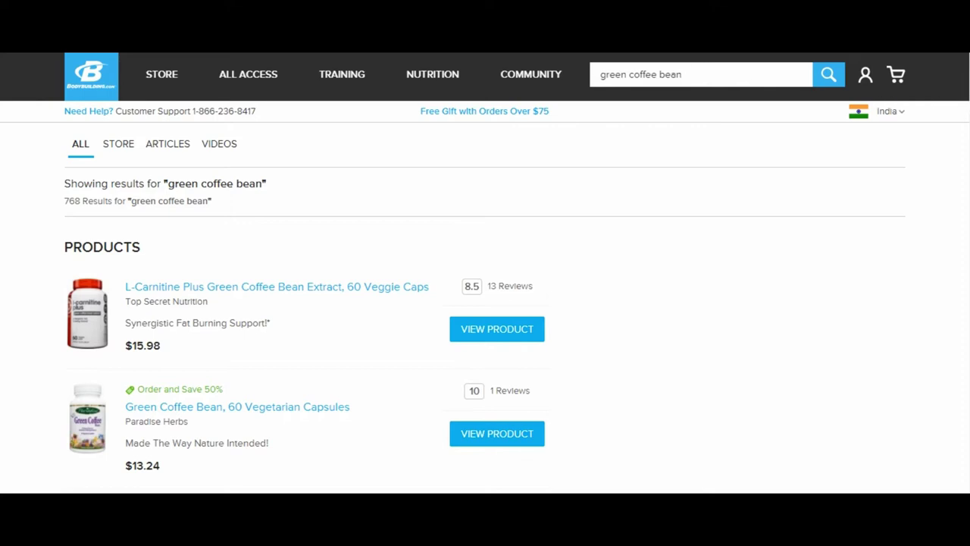
scroll(305, 297, down, 2)
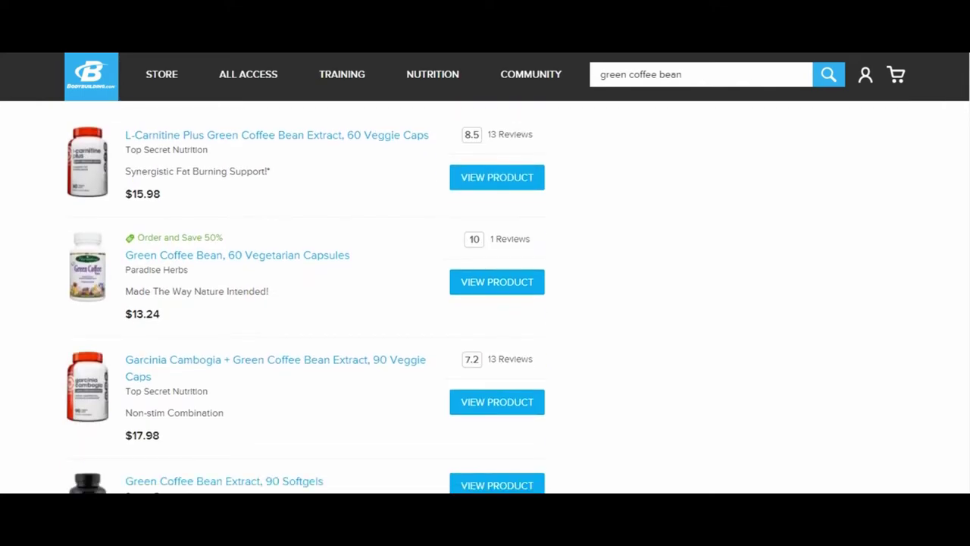
scroll(305, 297, down, 1)
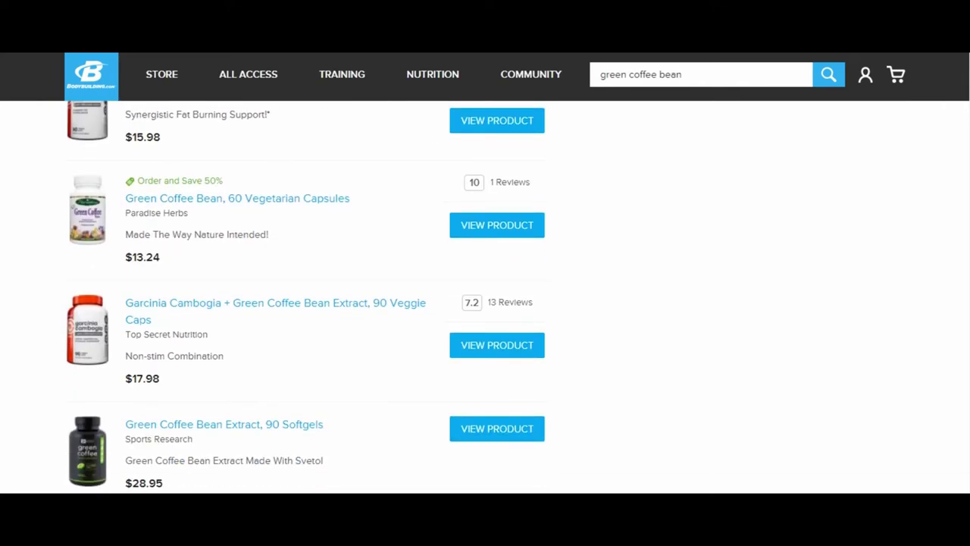
scroll(967, 179, down, 1)
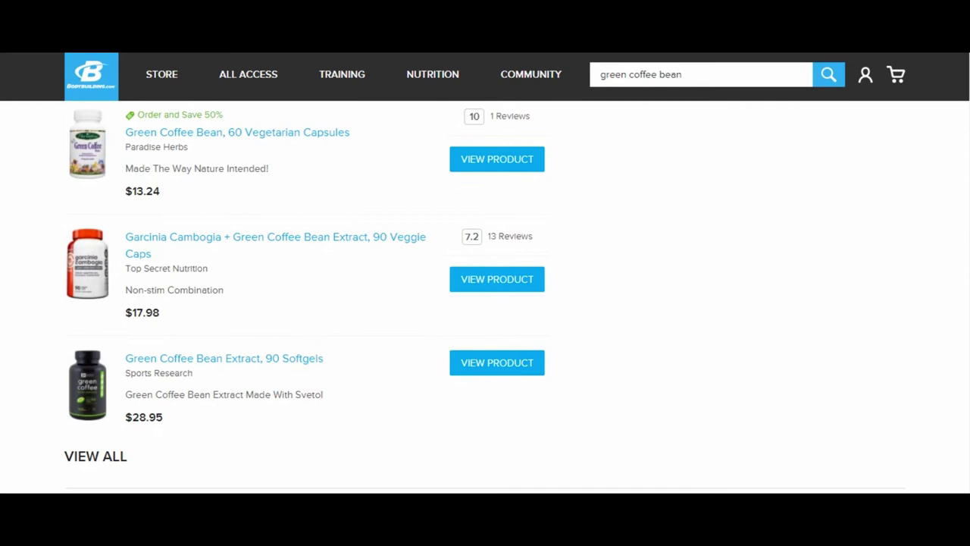
scroll(968, 179, down, 2)
scroll(968, 179, down, 2)
scroll(967, 179, up, 4)
scroll(967, 179, up, 2)
scroll(967, 179, down, 1)
scroll(967, 179, up, 3)
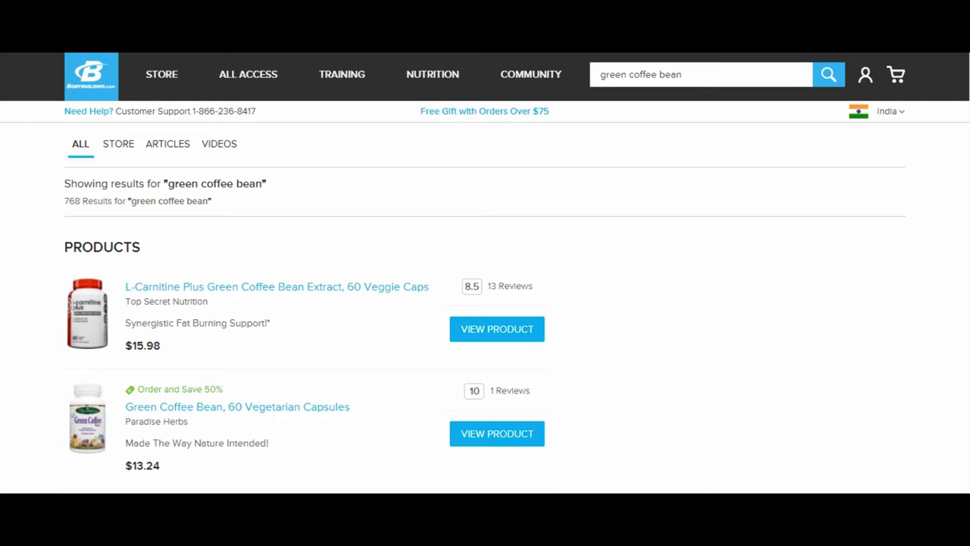
scroll(485, 303, down, 3)
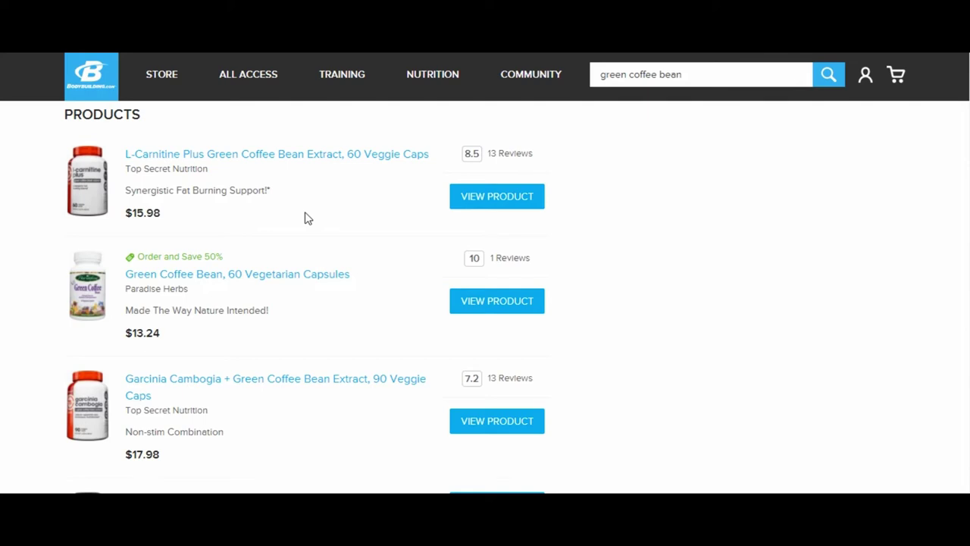
click(127, 385)
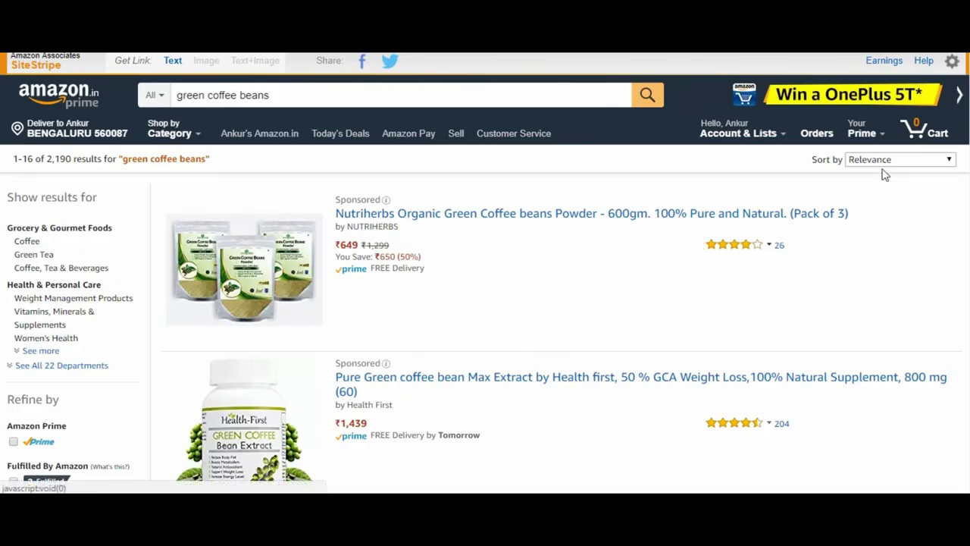
scroll(728, 250, down, 1)
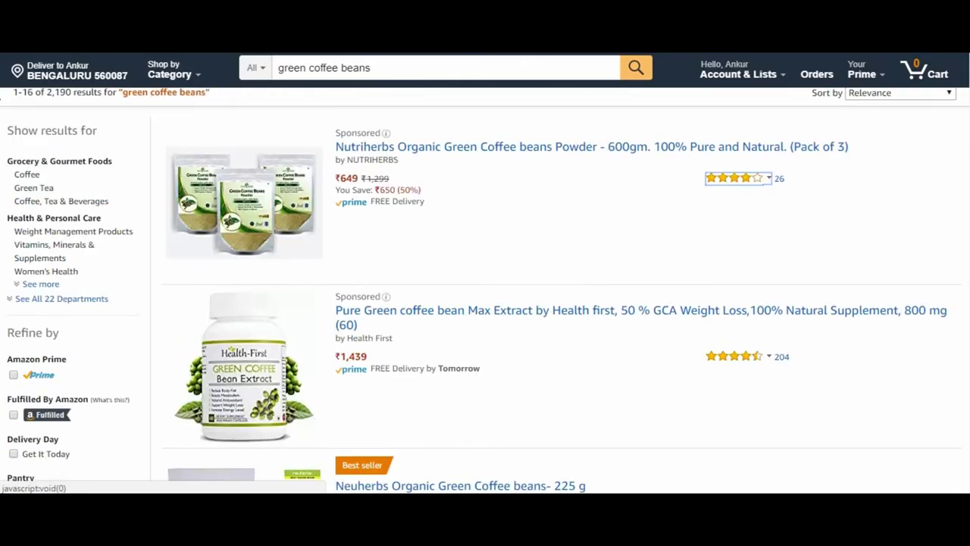
scroll(486, 273, up, 1)
scroll(968, 277, down, 5)
scroll(968, 277, down, 5)
scroll(968, 278, down, 5)
scroll(968, 278, down, 5)
scroll(968, 303, down, 4)
scroll(966, 334, down, 4)
scroll(966, 360, down, 4)
scroll(964, 386, down, 4)
scroll(964, 390, up, 3)
scroll(964, 379, down, 1)
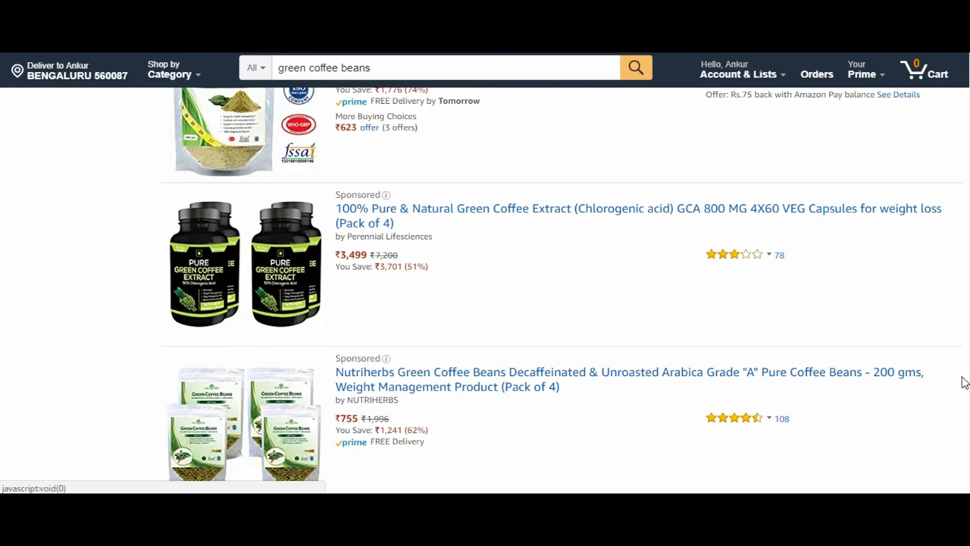
scroll(964, 383, down, 1)
scroll(964, 382, up, 5)
scroll(964, 383, up, 5)
scroll(964, 382, up, 5)
scroll(964, 382, up, 3)
scroll(560, 288, down, 2)
scroll(561, 288, down, 1)
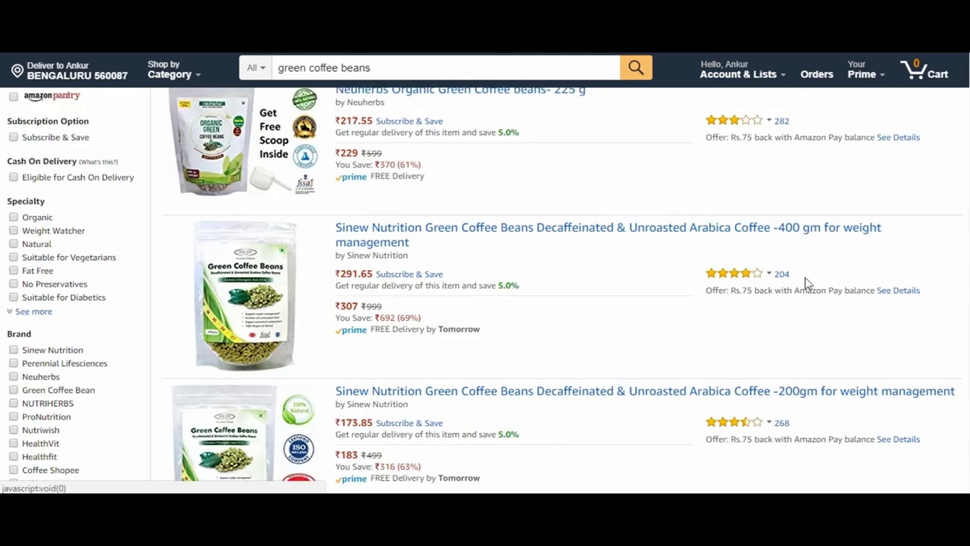
drag(801, 278, 776, 282)
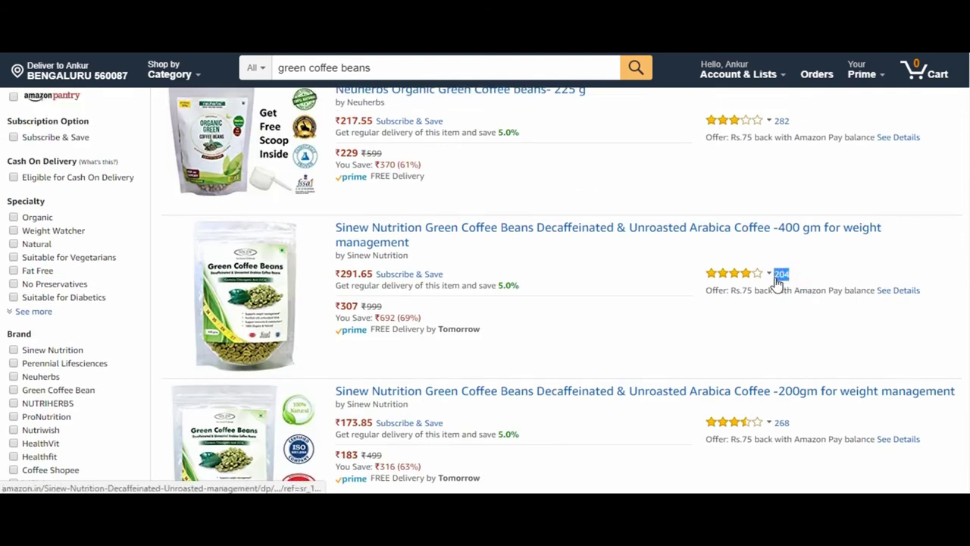
click(816, 272)
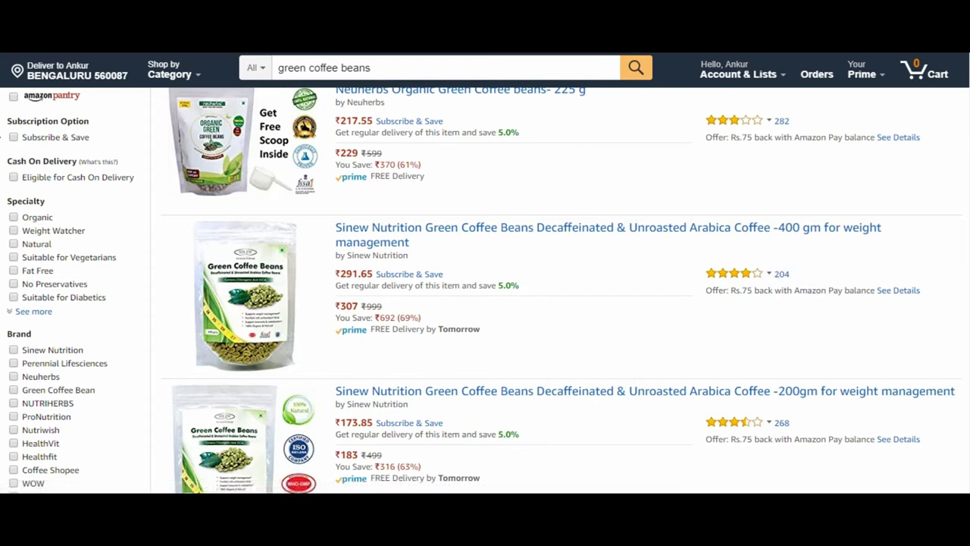
scroll(485, 288, up, 2)
scroll(485, 288, up, 2)
scroll(485, 288, up, 2)
scroll(485, 288, up, 1)
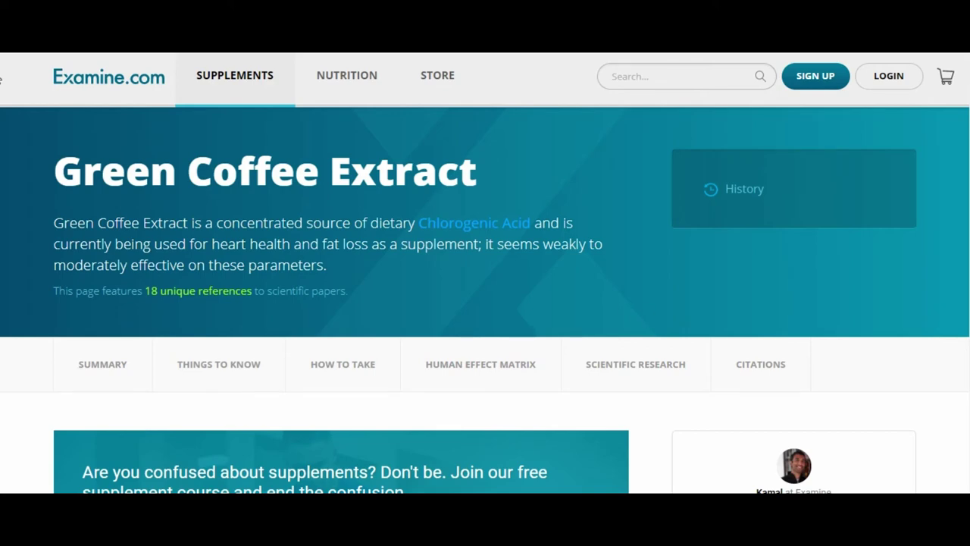
scroll(485, 303, down, 5)
scroll(485, 303, down, 5)
scroll(486, 304, down, 5)
scroll(969, 135, down, 5)
scroll(969, 135, down, 5)
scroll(969, 135, down, 5)
scroll(968, 135, up, 5)
scroll(969, 135, down, 5)
scroll(529, 206, down, 3)
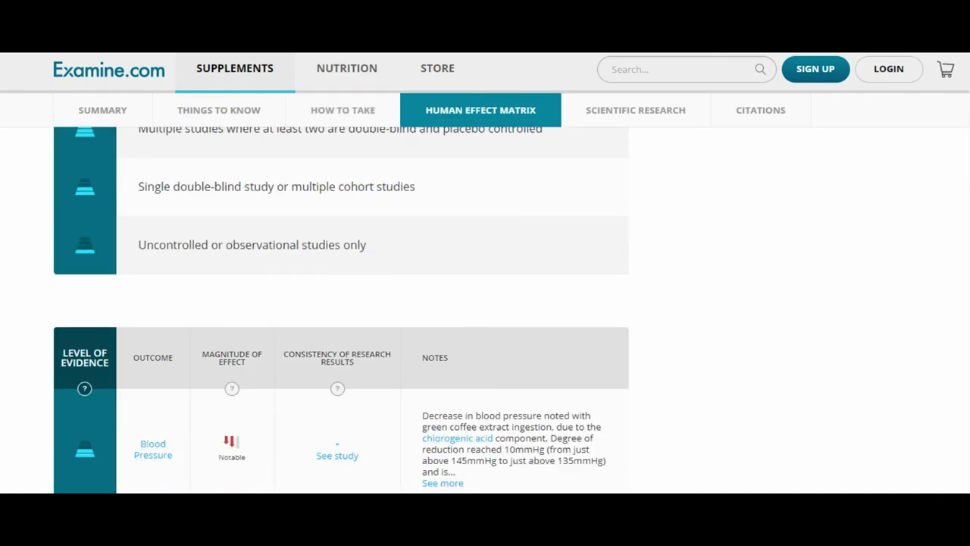
scroll(529, 206, down, 3)
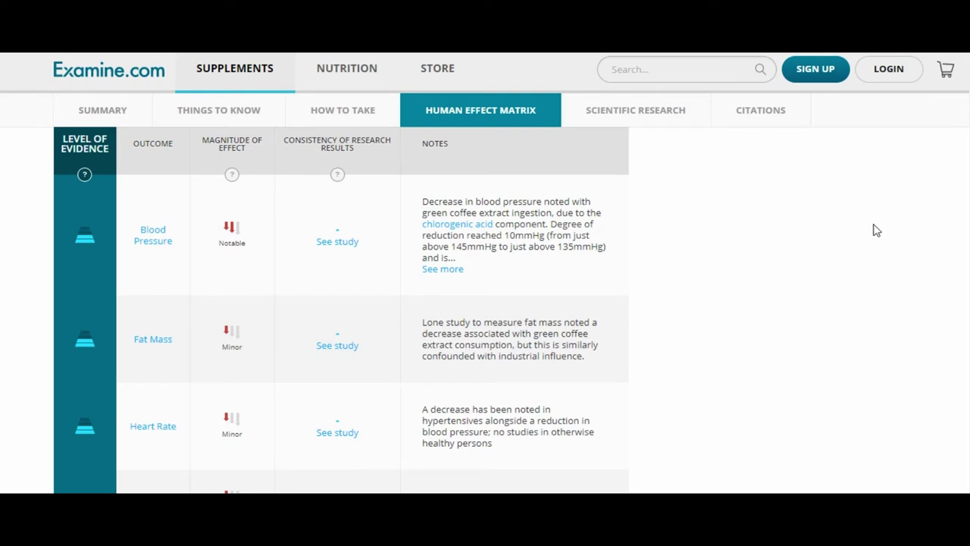
scroll(2, 206, down, 2)
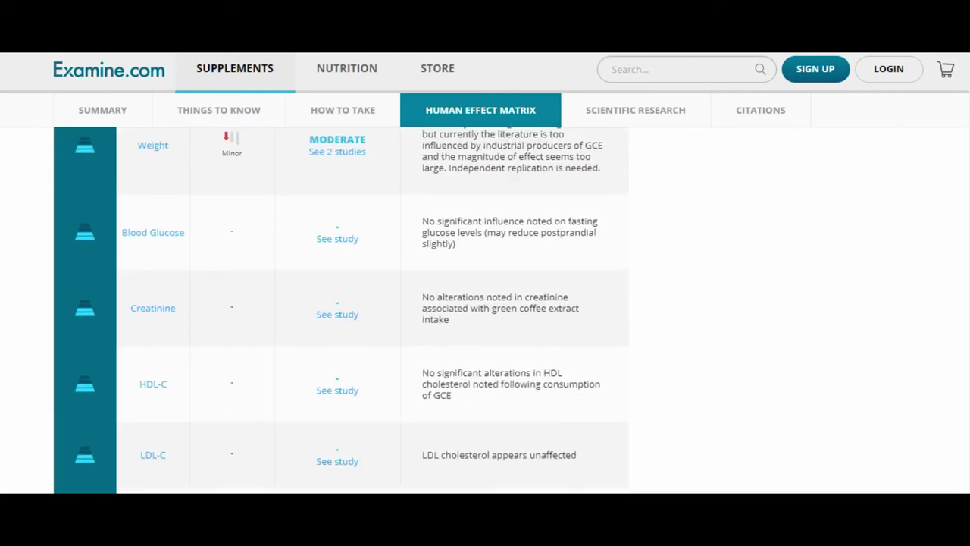
scroll(702, 265, up, 2)
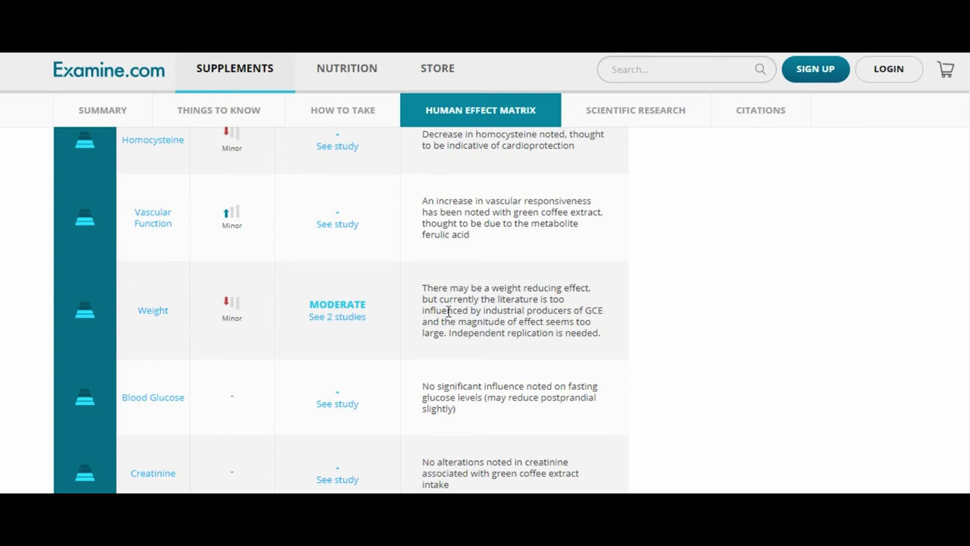
Step: Highlight the Weight row's note on industry-influenced weight studies, then clear the highlight
drag(448, 311, 504, 326)
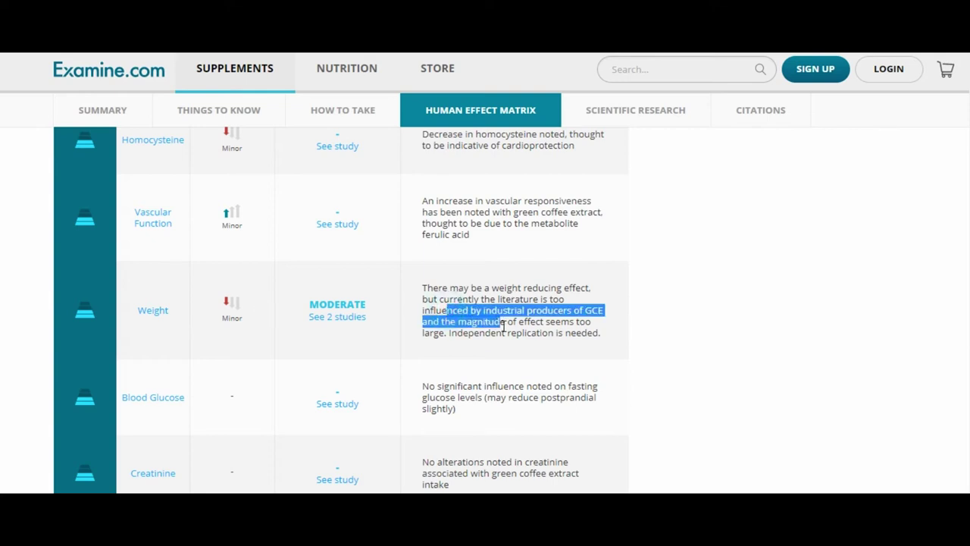
click(771, 256)
scroll(1, 197, up, 5)
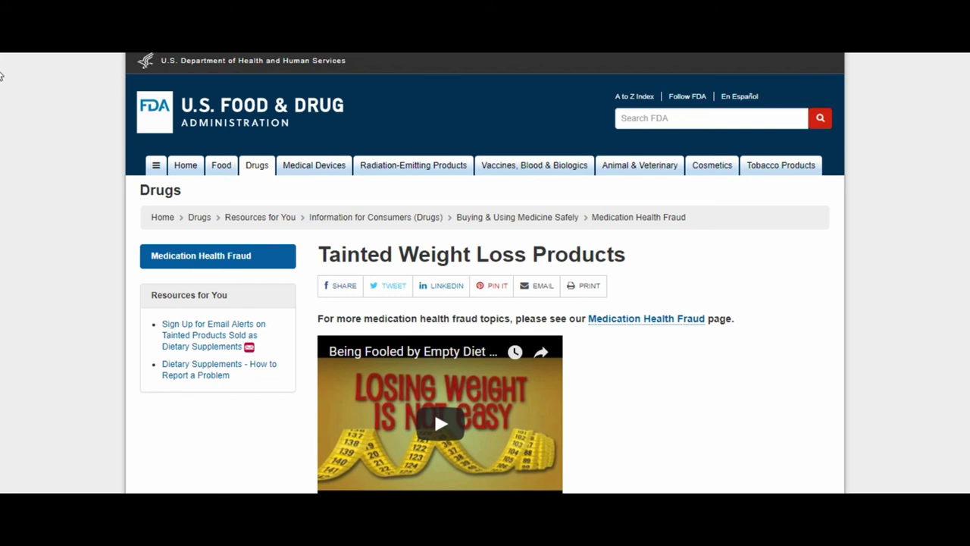
scroll(1, 75, down, 2)
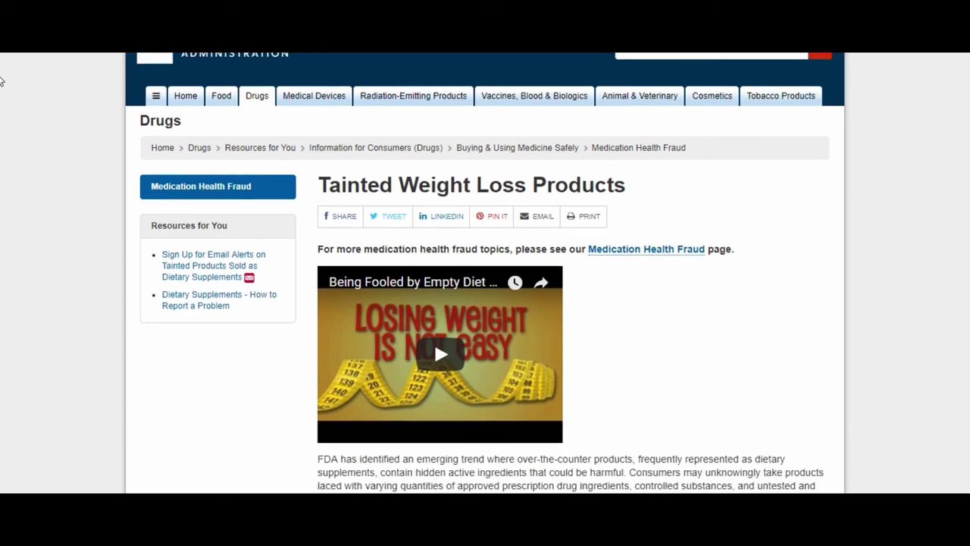
scroll(1, 81, down, 1)
scroll(1, 84, down, 1)
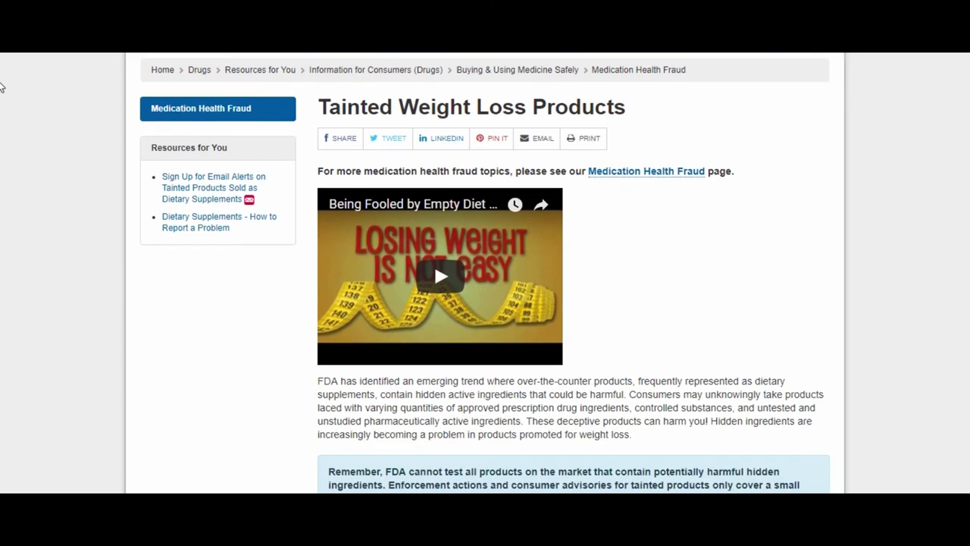
scroll(1, 87, down, 4)
scroll(1, 87, down, 4)
scroll(1, 106, down, 1)
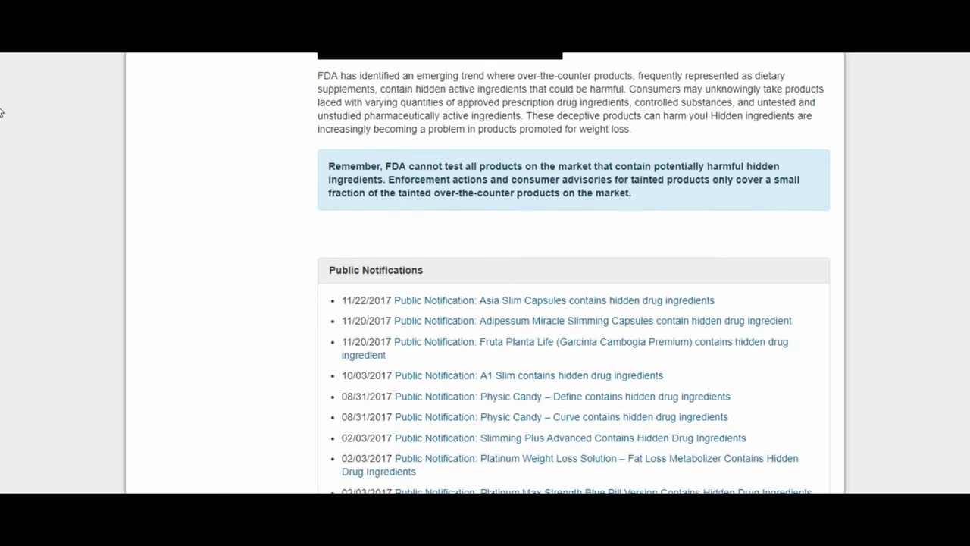
scroll(1, 114, down, 3)
scroll(1, 121, down, 2)
scroll(1, 127, down, 1)
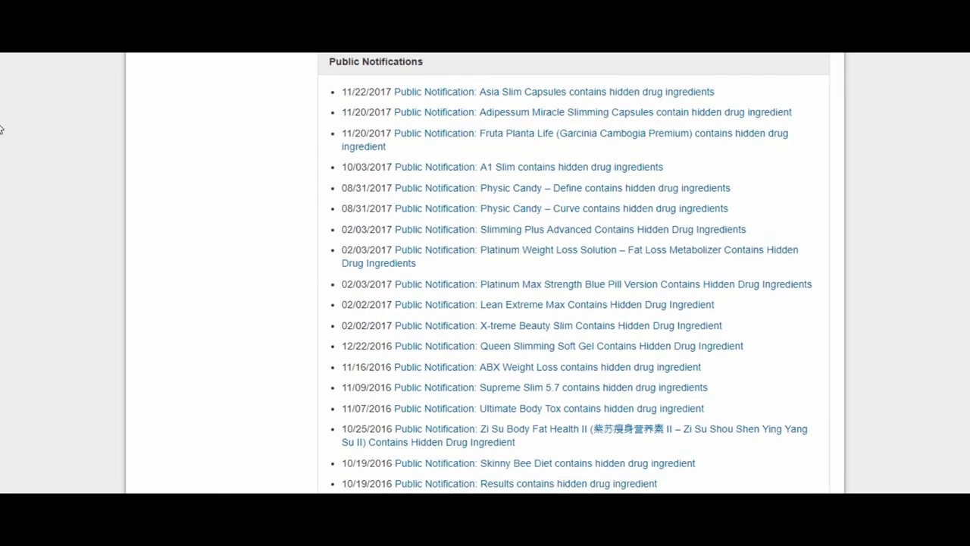
Step: Highlight the Slimming Plus Advanced notification in Public Notifications, then clear the highlight
drag(762, 228, 482, 234)
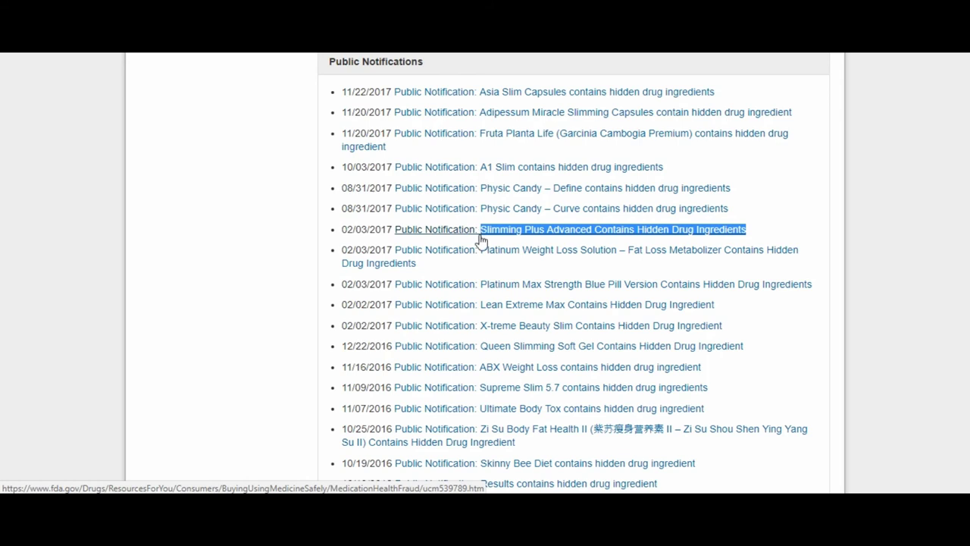
click(792, 212)
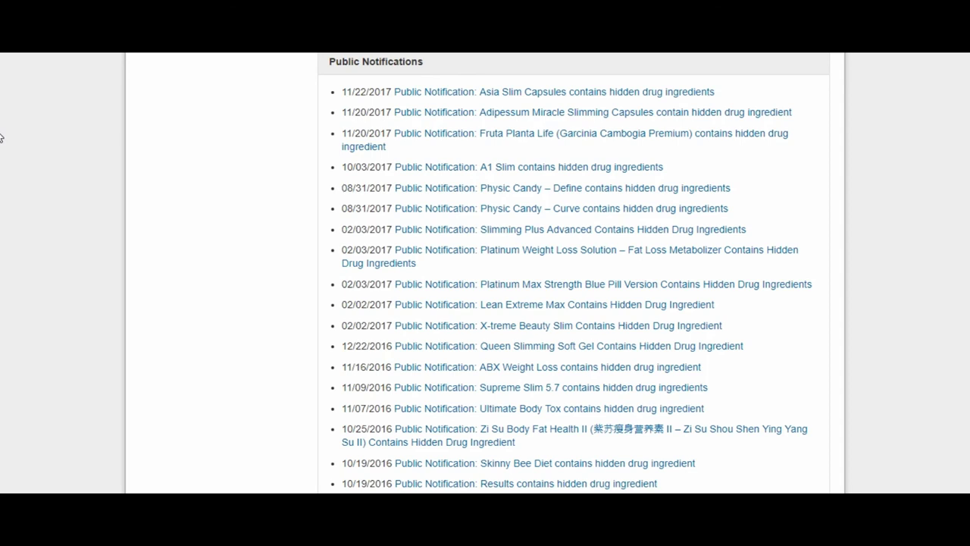
scroll(2, 137, down, 3)
scroll(1, 166, down, 2)
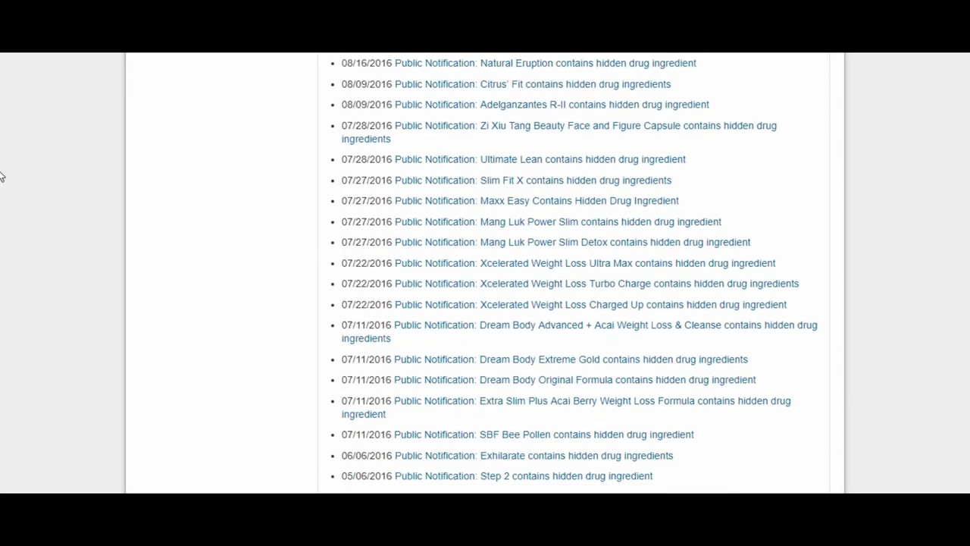
scroll(2, 177, down, 1)
scroll(1, 194, down, 2)
scroll(2, 206, down, 1)
scroll(1, 213, down, 3)
scroll(1, 231, down, 1)
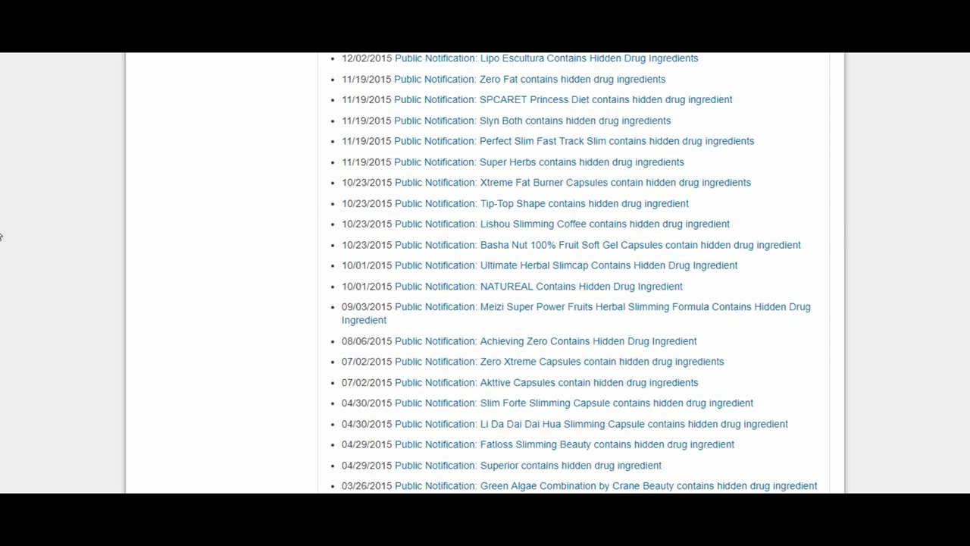
scroll(2, 237, down, 2)
scroll(2, 236, down, 2)
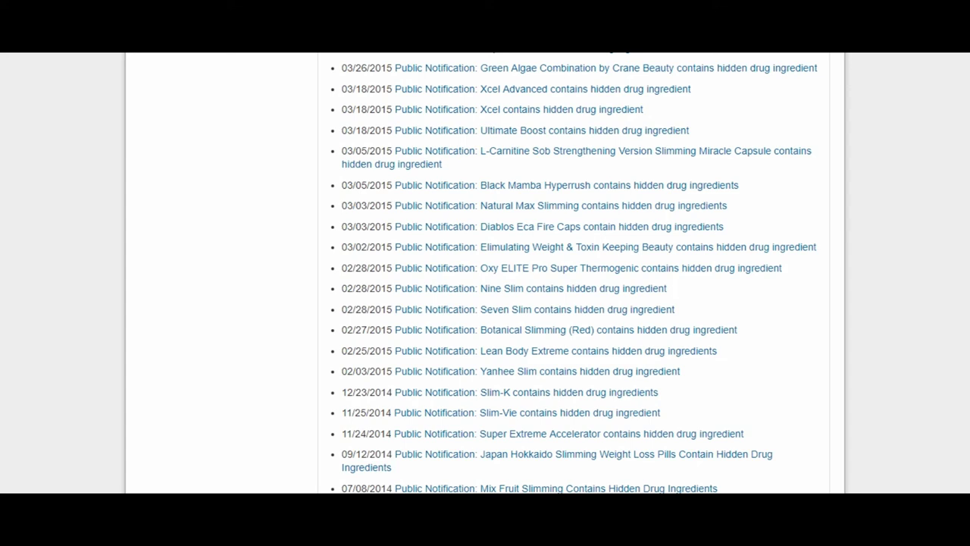
scroll(579, 273, down, 1)
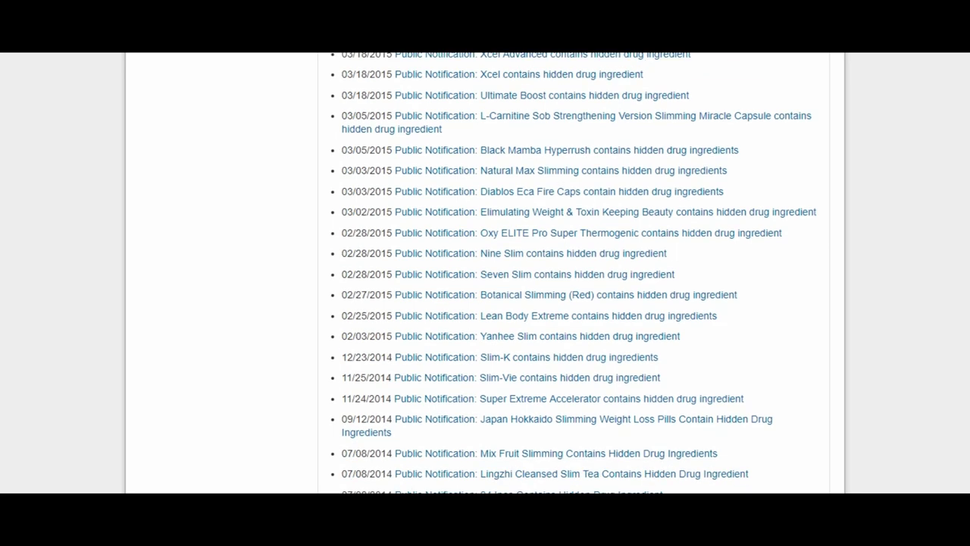
scroll(579, 273, down, 4)
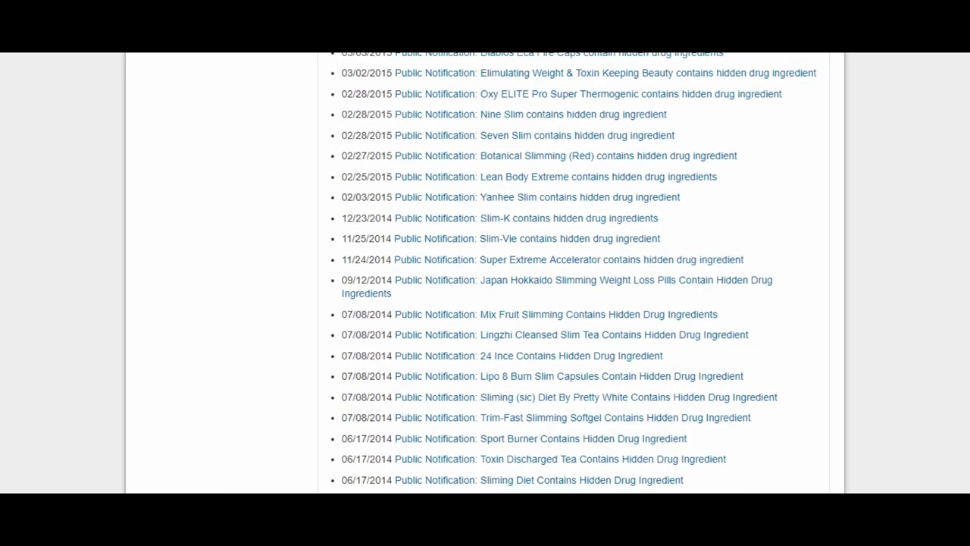
scroll(579, 273, down, 3)
scroll(579, 273, down, 3)
scroll(579, 273, down, 4)
scroll(579, 273, down, 10)
scroll(570, 273, down, 4)
scroll(571, 273, down, 5)
scroll(968, 455, down, 10)
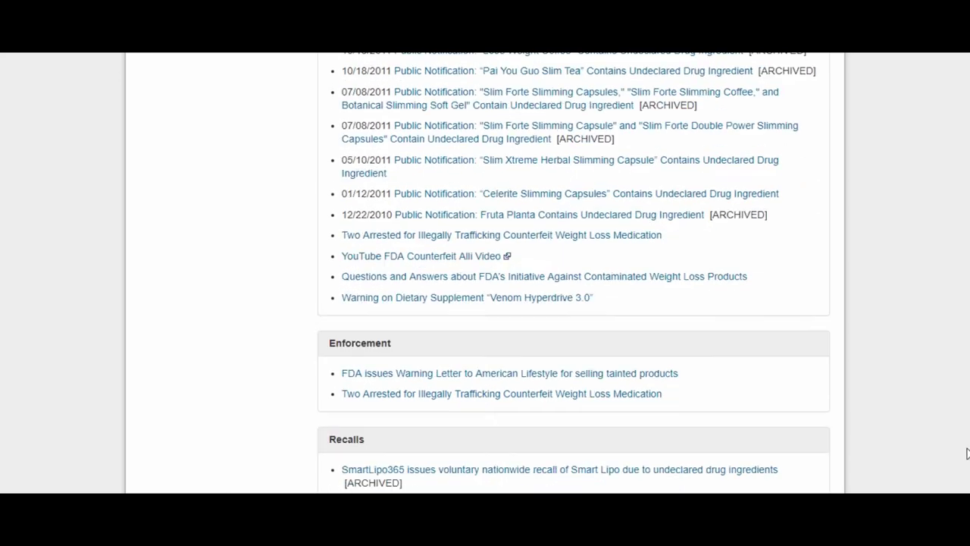
scroll(968, 440, up, 6)
scroll(967, 423, up, 5)
scroll(968, 423, up, 5)
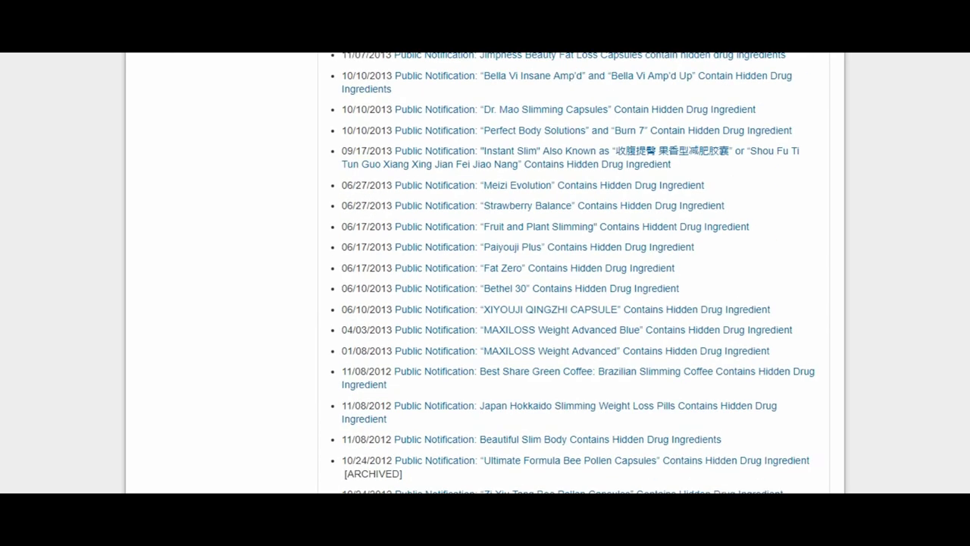
scroll(1, 288, up, 10)
scroll(1, 180, up, 10)
scroll(0, 180, up, 5)
scroll(0, 129, up, 3)
scroll(1, 104, up, 4)
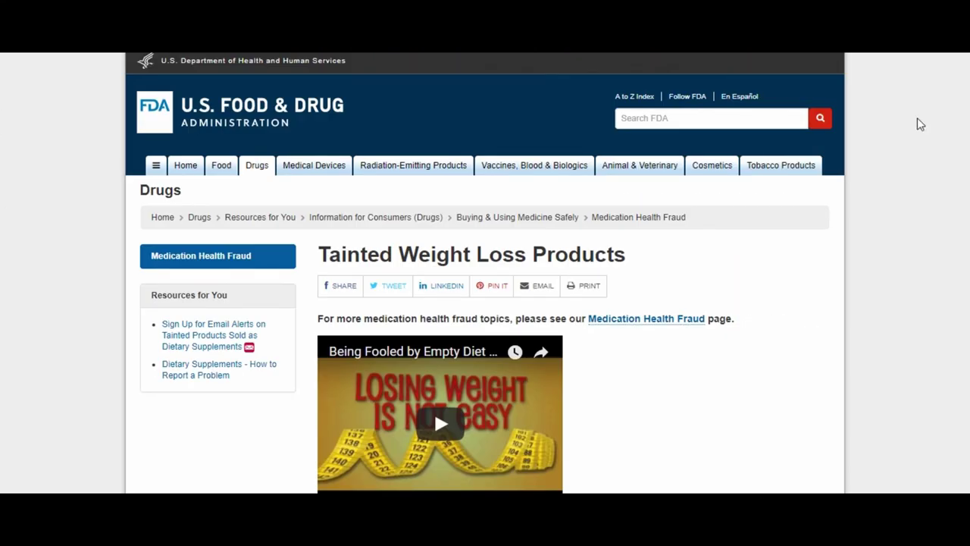